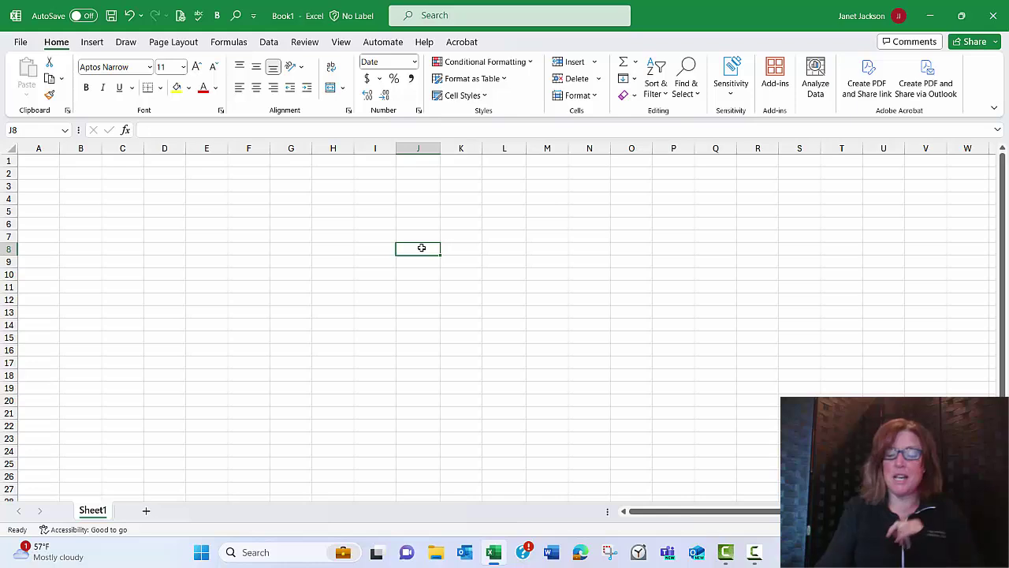
Step: Enter the date 6/3/2024 in cell J8 and reselect it
{"action": "type", "text": "6/3/20"}
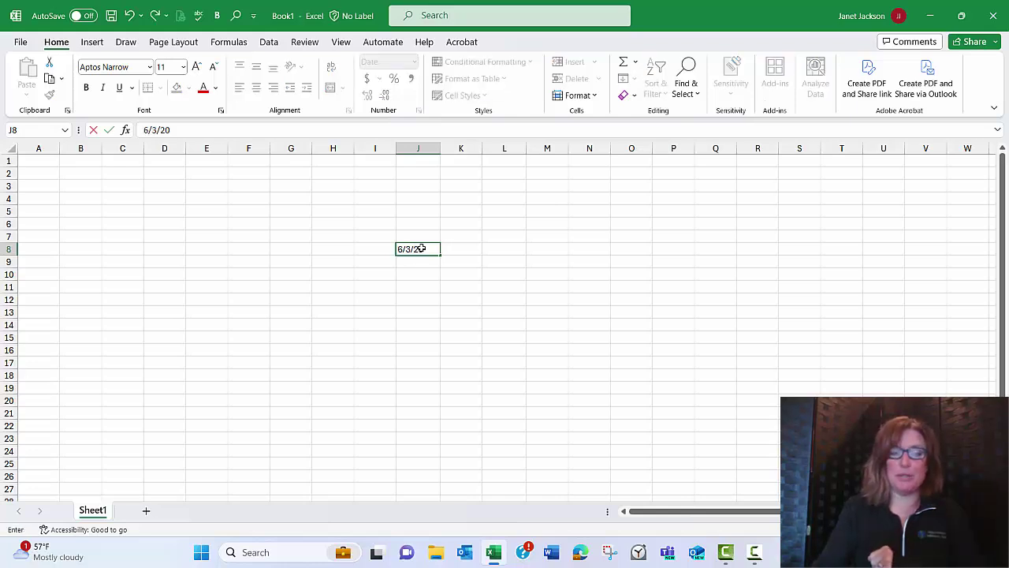
{"action": "type", "text": "24"}
{"action": "key", "text": "Return"}
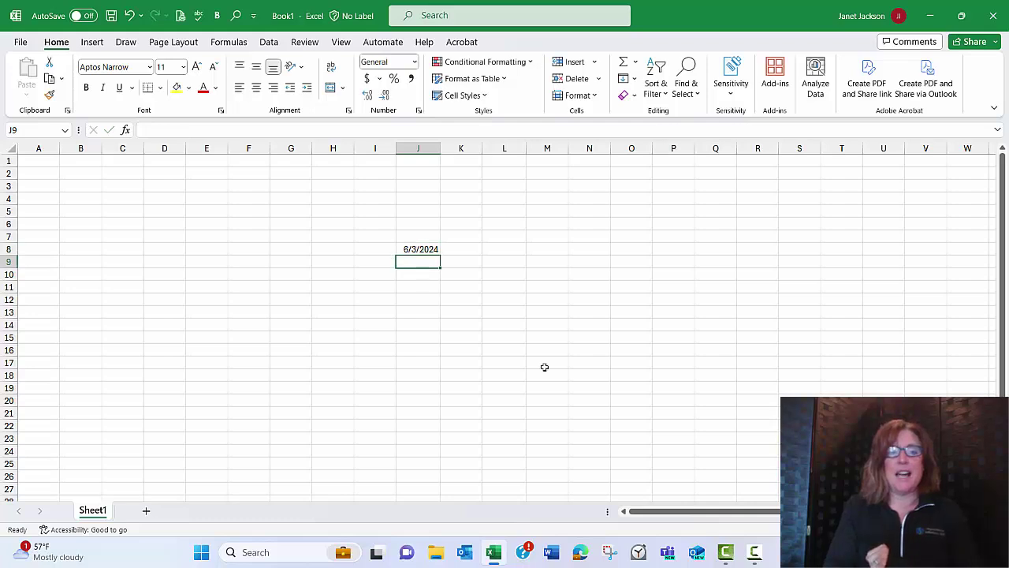
{"action": "left_click", "coordinate": [416, 250]}
Step: Copy the 6/3/2024 date from J8 to trigger the Create event suggestion
{"action": "left_click", "coordinate": [49, 78]}
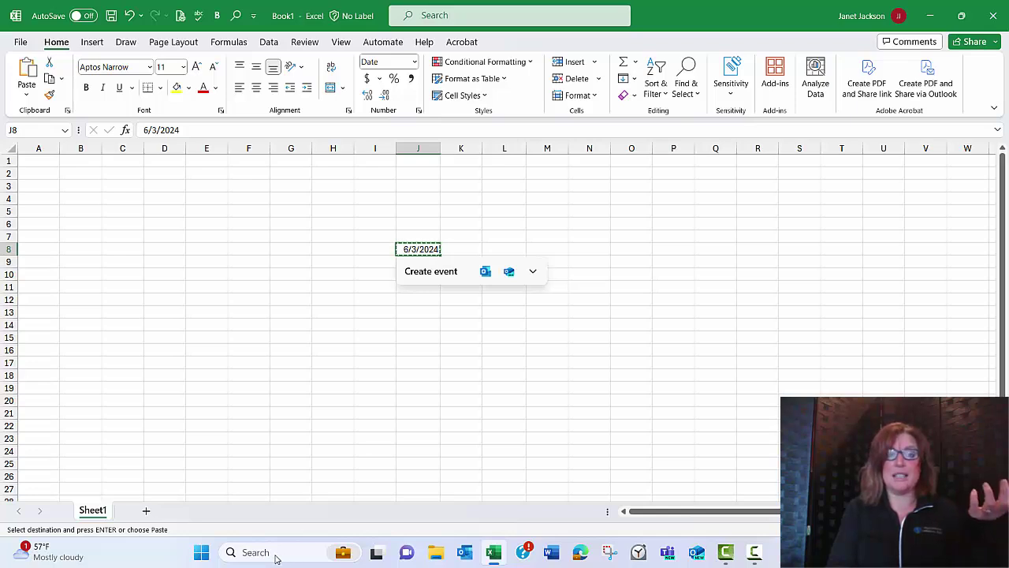
{"action": "left_click", "coordinate": [202, 552]}
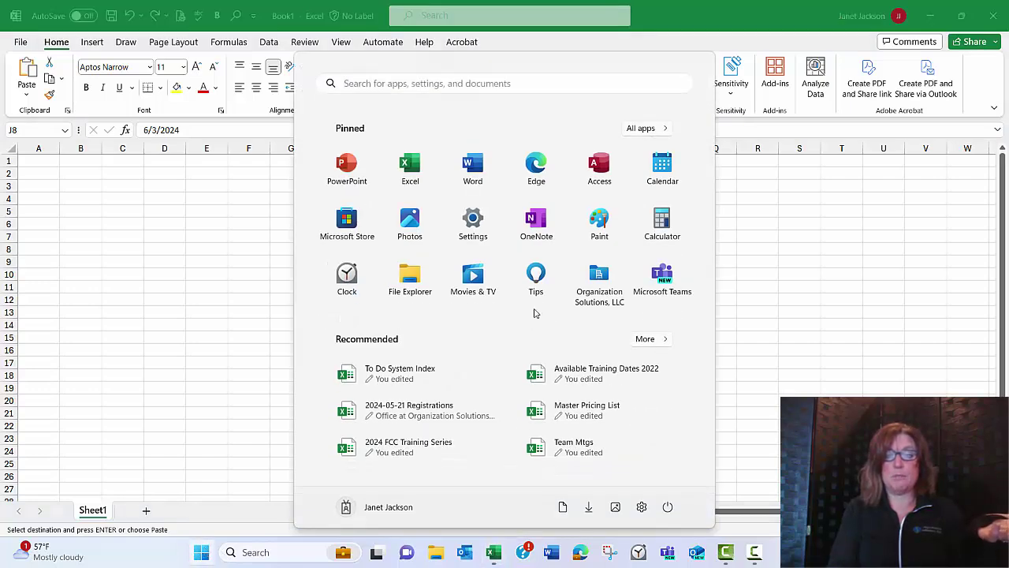
{"action": "left_click", "coordinate": [471, 230]}
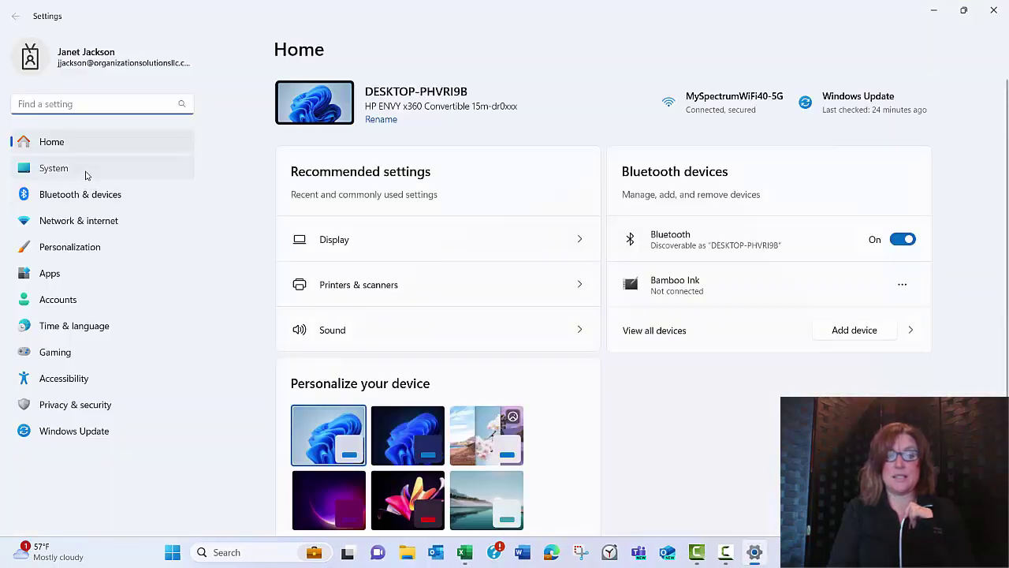
{"action": "left_click", "coordinate": [86, 173]}
{"action": "scroll", "coordinate": [412, 296], "scroll_direction": "down", "scroll_amount": 6}
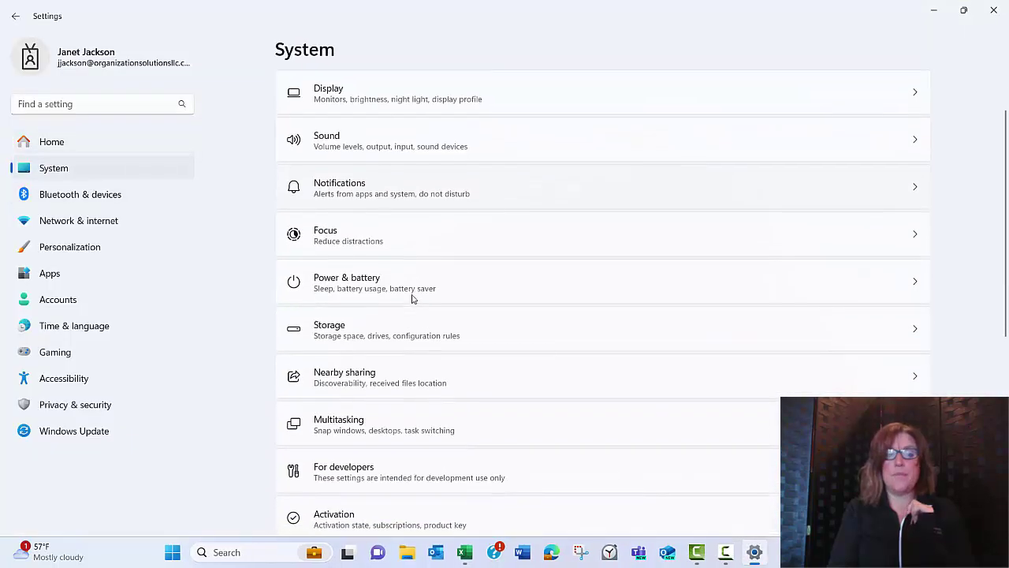
{"action": "scroll", "coordinate": [412, 298], "scroll_direction": "down", "scroll_amount": 3}
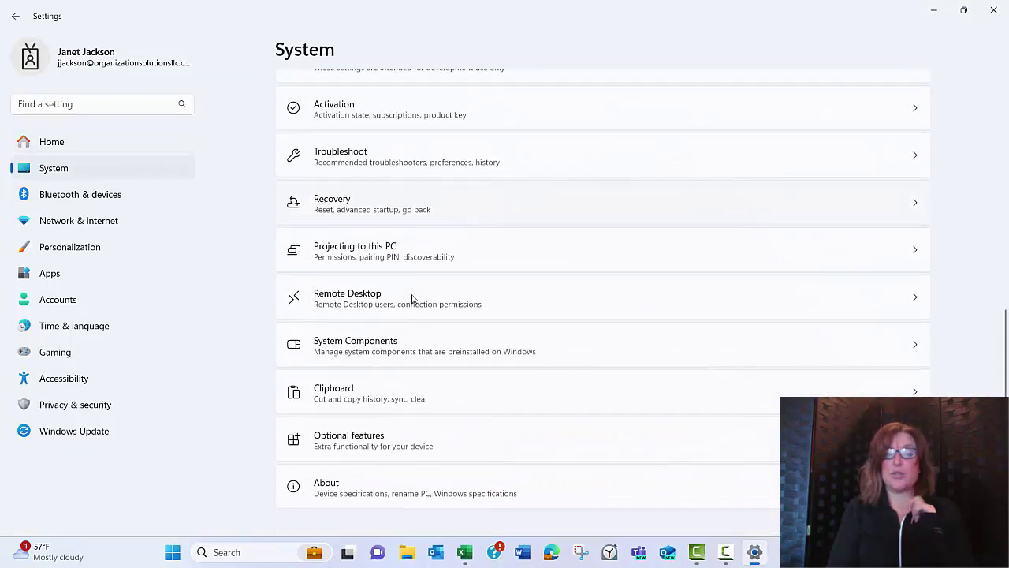
{"action": "left_click", "coordinate": [377, 394]}
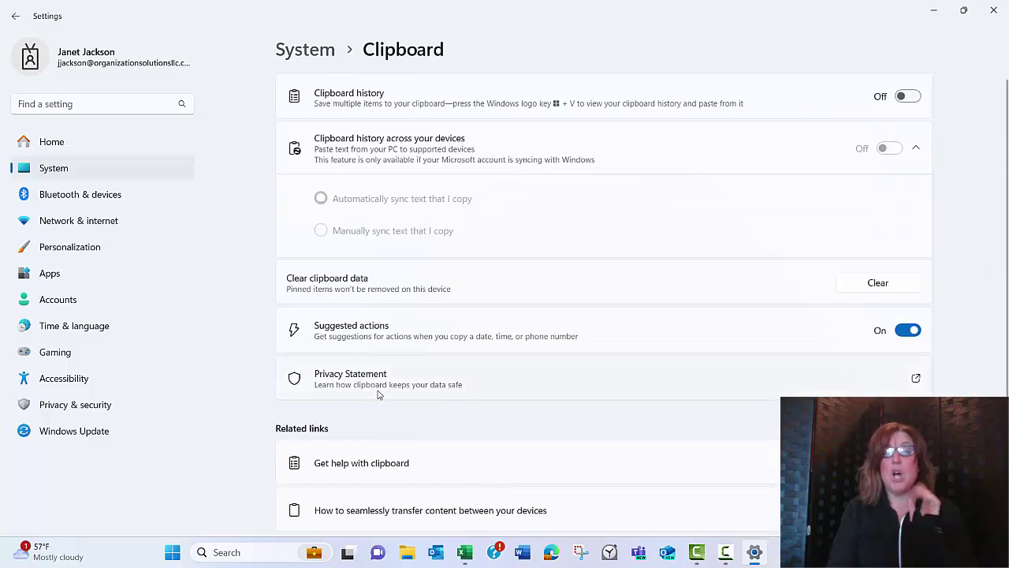
{"action": "left_click", "coordinate": [1006, 9]}
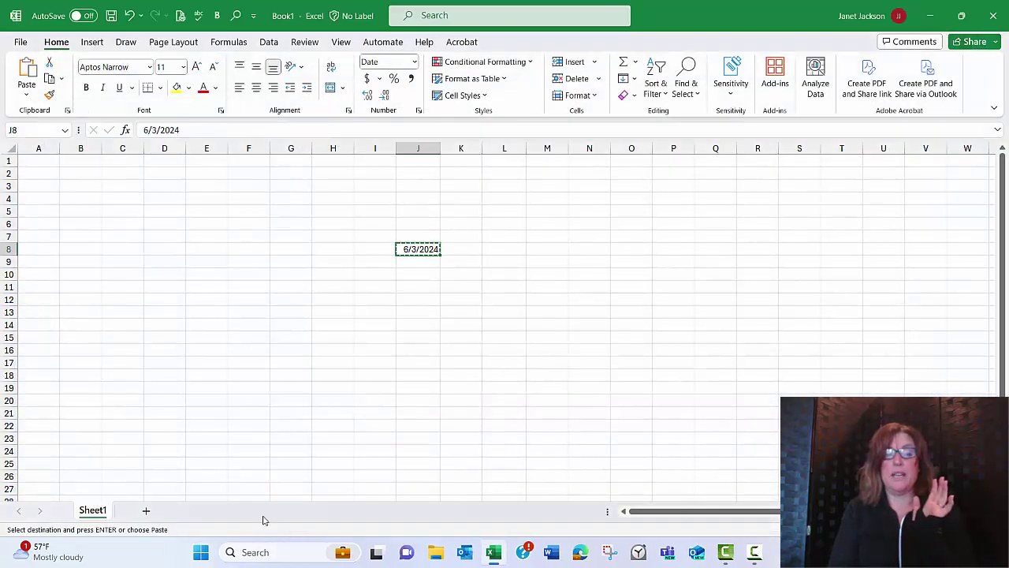
Step: Find Clipboard settings through Windows search and switch Suggested actions off
{"action": "left_click", "coordinate": [272, 554]}
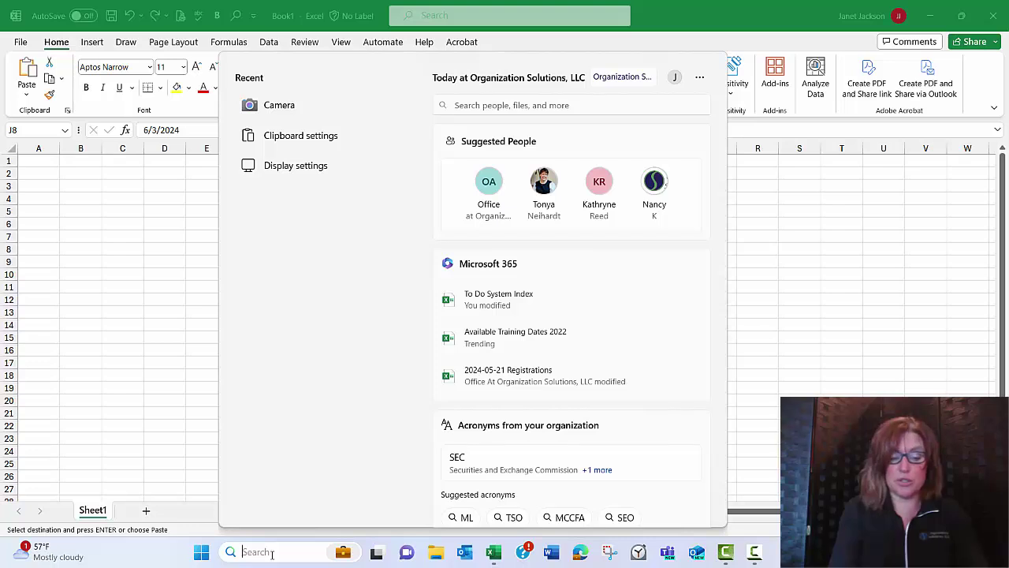
{"action": "type", "text": "clock"}
{"action": "type", "text": "ipboard settings"}
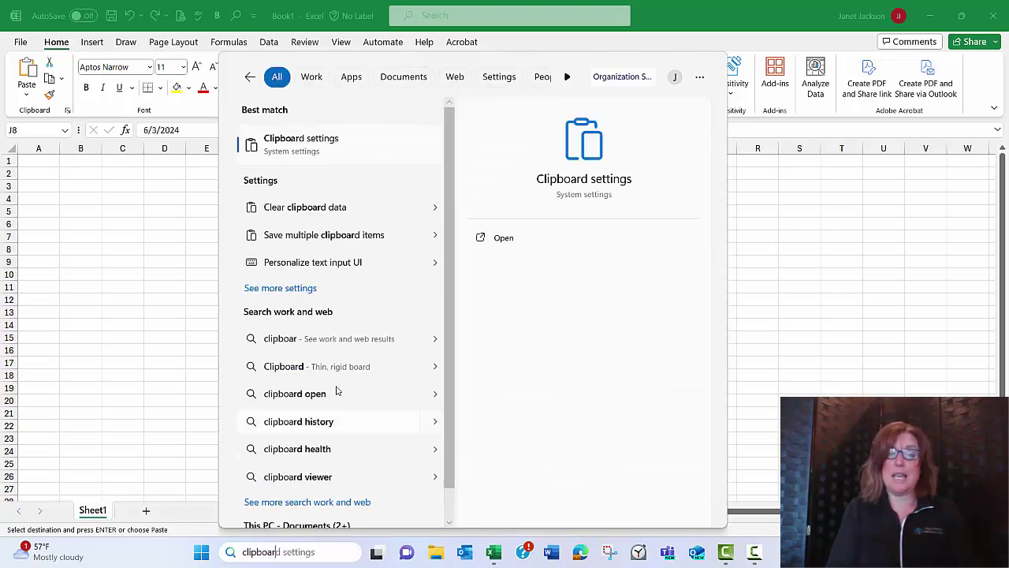
{"action": "left_click", "coordinate": [305, 154]}
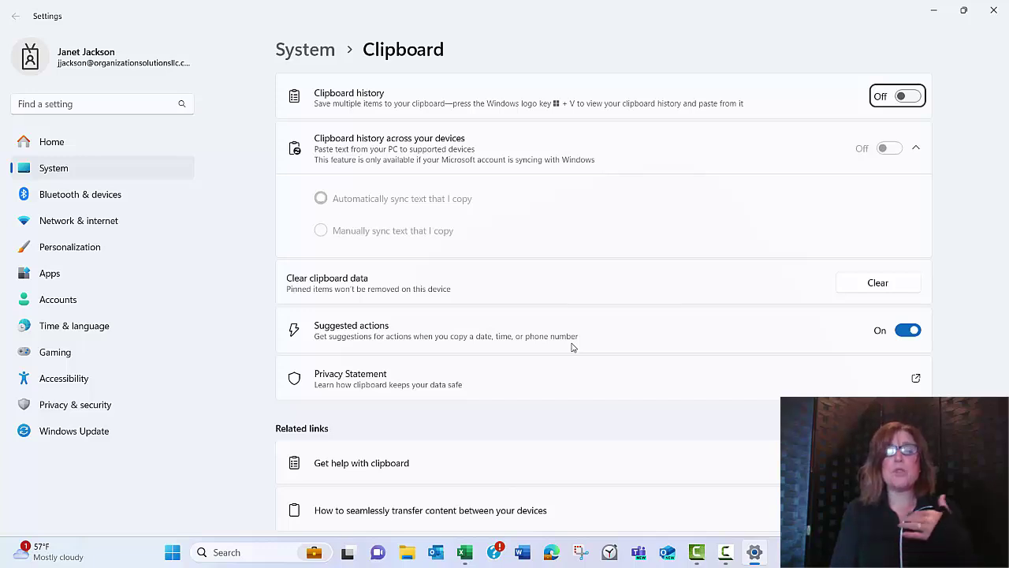
{"action": "left_click", "coordinate": [908, 330]}
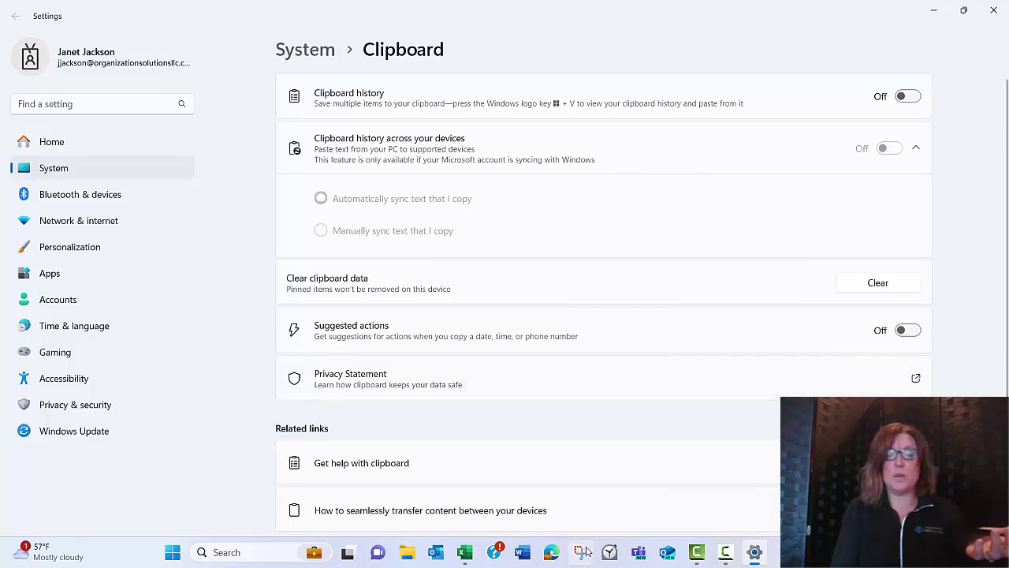
Step: Back in Excel, enter 6/4/2024 in L13 and copy it, with no event suggestion
{"action": "left_click", "coordinate": [457, 556]}
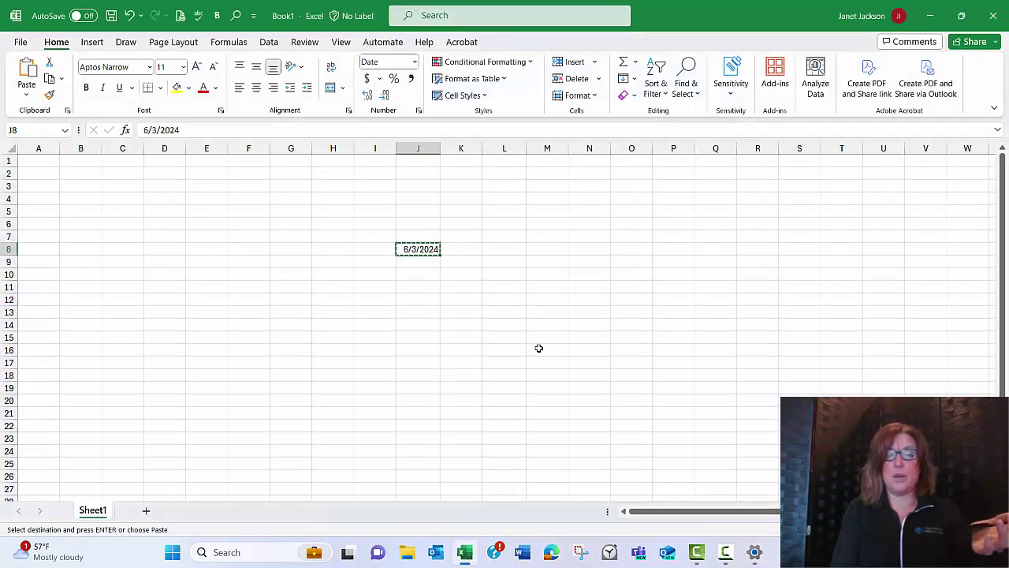
{"action": "left_click", "coordinate": [522, 314]}
{"action": "key", "text": "Escape"}
{"action": "type", "text": "6/"}
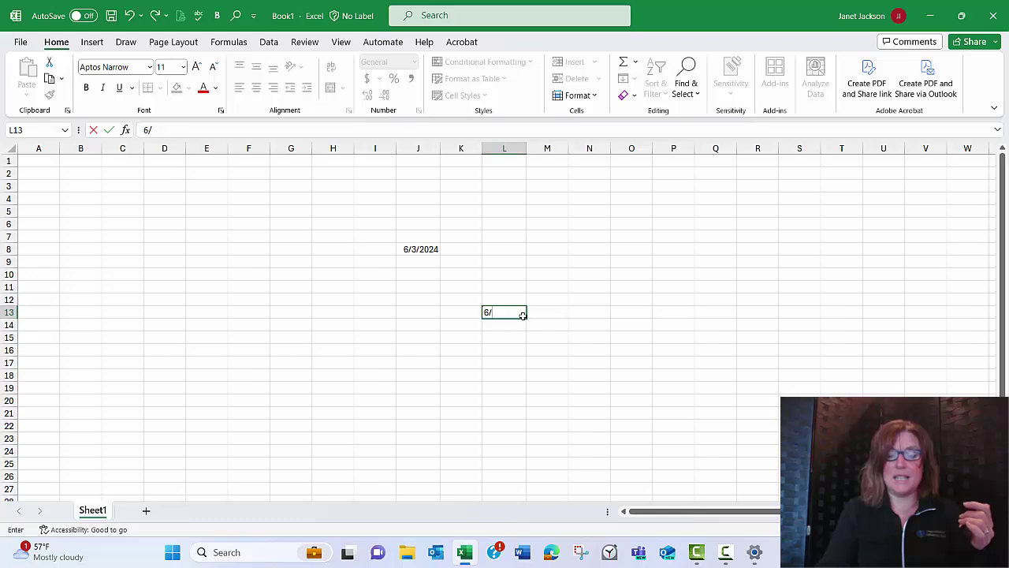
{"action": "type", "text": "4/2024"}
{"action": "key", "text": "Return"}
{"action": "left_click", "coordinate": [516, 313]}
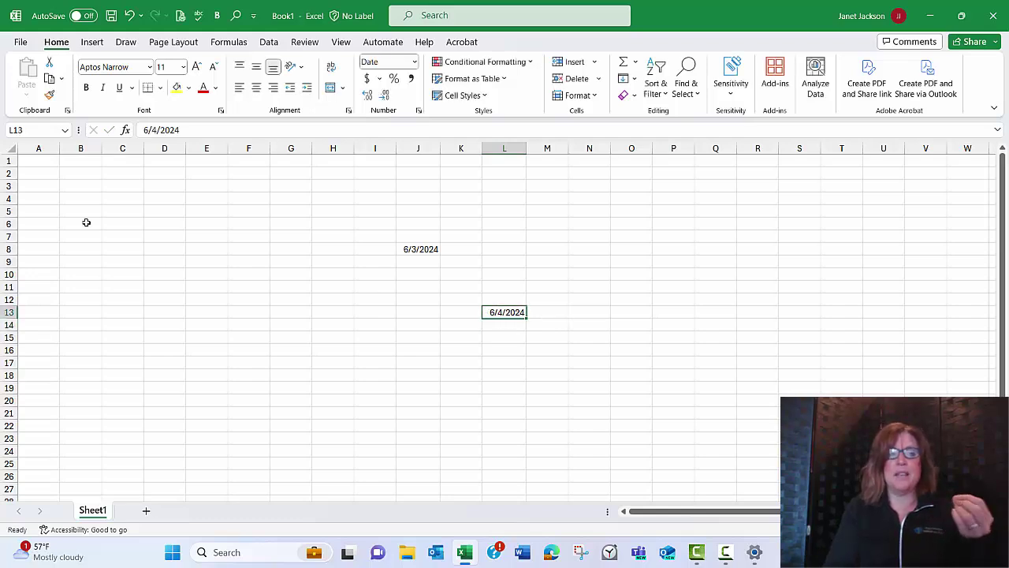
{"action": "left_click", "coordinate": [49, 79]}
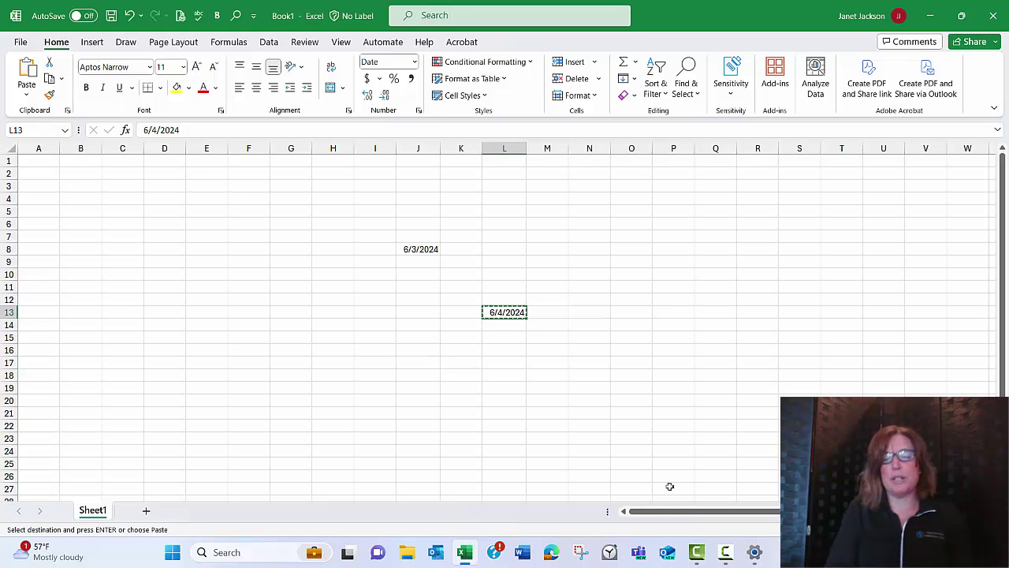
Step: Switch clipboard Suggested actions back on and minimize Settings to return to Excel
{"action": "left_click", "coordinate": [756, 560]}
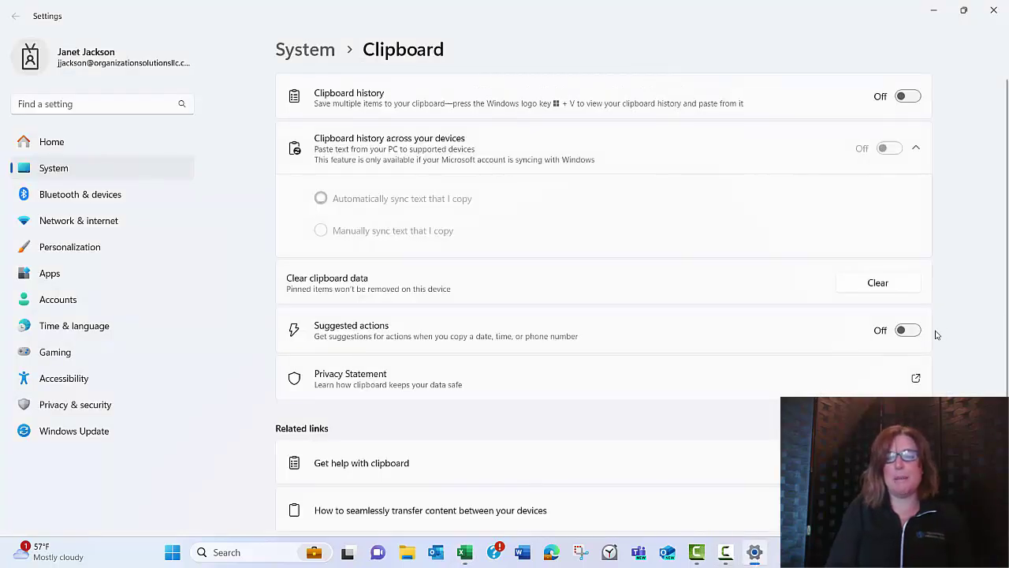
{"action": "left_click", "coordinate": [908, 330]}
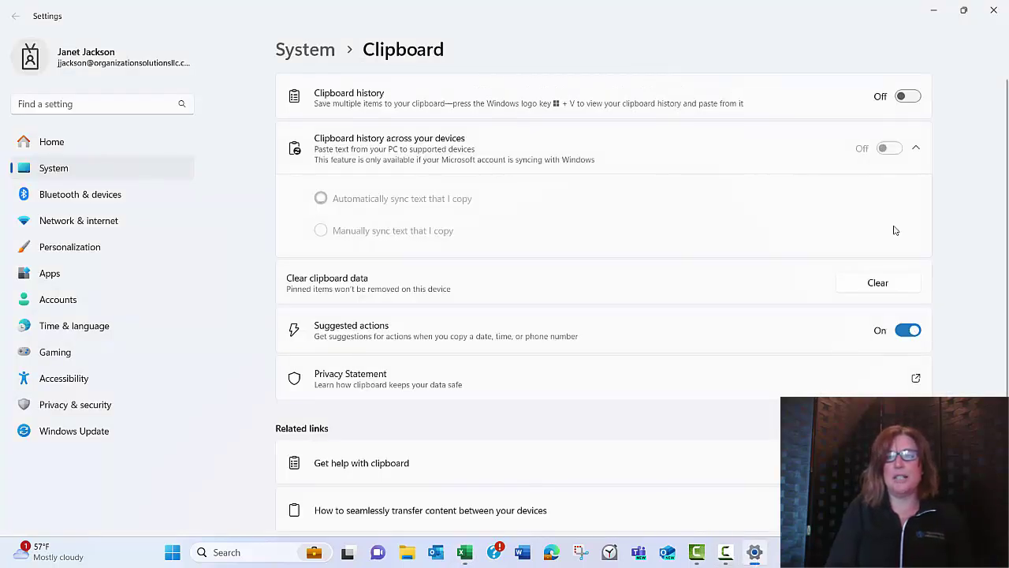
{"action": "left_click", "coordinate": [936, 14]}
{"action": "left_click", "coordinate": [597, 240]}
Step: Enter 6/5/2024 in N7 and copy it to bring up the Create event suggestion
{"action": "key", "text": "Escape"}
{"action": "type", "text": "6/5/2024"}
{"action": "key", "text": "Return"}
{"action": "left_click", "coordinate": [597, 238]}
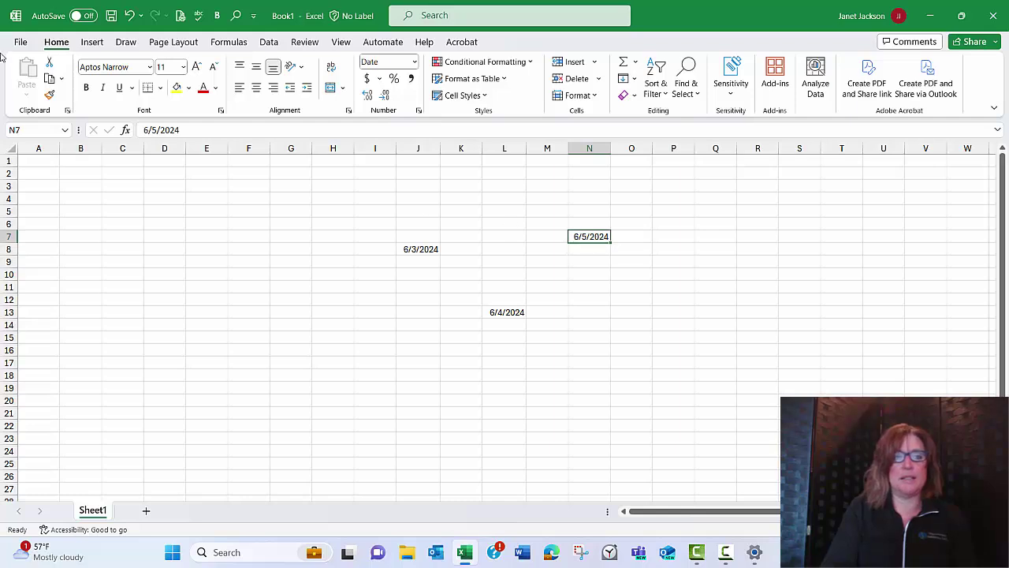
{"action": "left_click", "coordinate": [49, 78]}
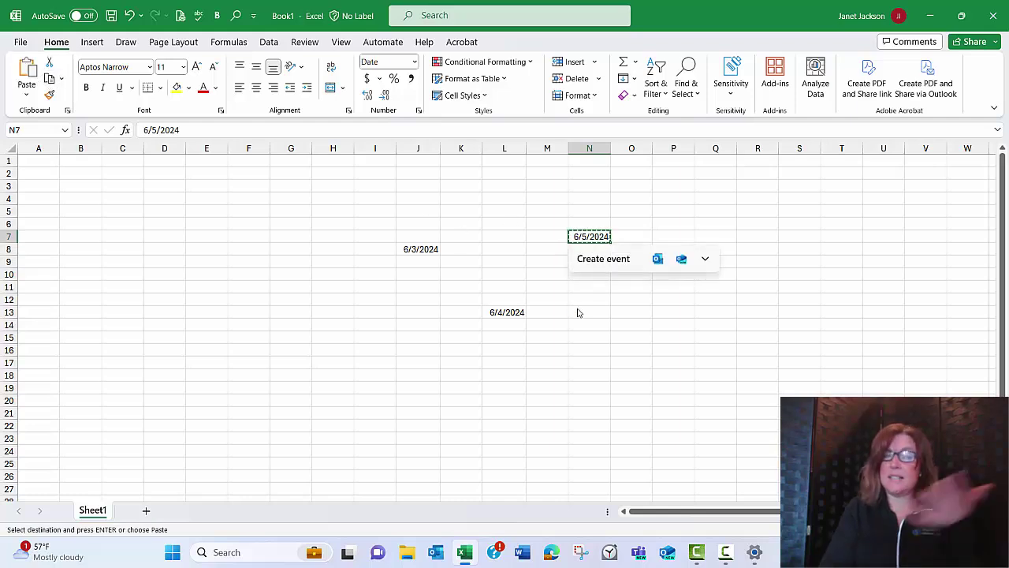